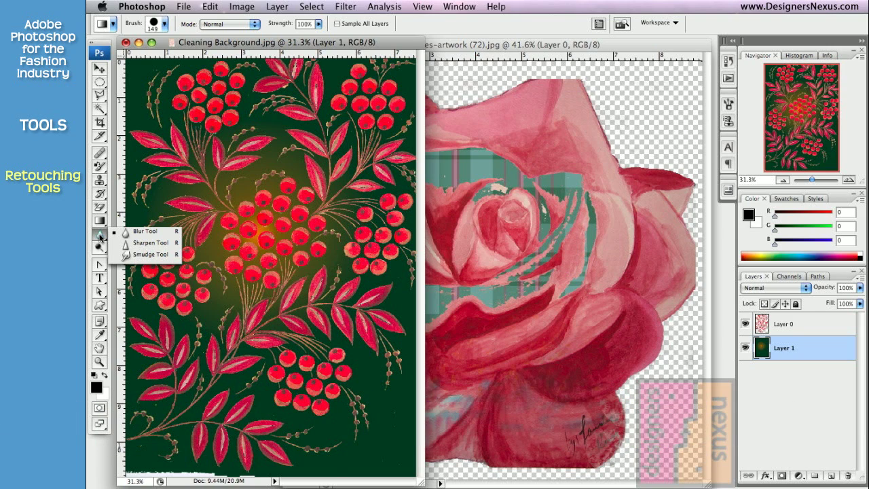
# Step: Blur the petals of the large orange flower with a large brush using the Blur tool
pyautogui.click(144, 231)
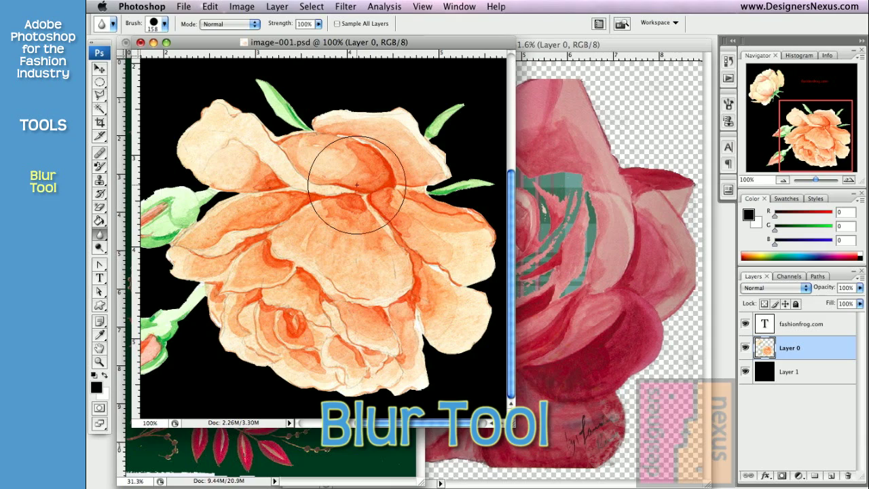
pyautogui.moveTo(359, 185)
pyautogui.mouseDown()
pyautogui.moveTo(390, 217)
pyautogui.moveTo(391, 270)
pyautogui.moveTo(398, 256)
pyautogui.moveTo(368, 200)
pyautogui.moveTo(331, 183)
pyautogui.moveTo(279, 188)
pyautogui.moveTo(268, 201)
pyautogui.moveTo(290, 184)
pyautogui.moveTo(311, 194)
pyautogui.moveTo(338, 219)
pyautogui.moveTo(358, 280)
pyautogui.moveTo(343, 214)
pyautogui.moveTo(310, 186)
pyautogui.moveTo(393, 205)
pyautogui.moveTo(386, 212)
pyautogui.moveTo(323, 172)
pyautogui.moveTo(292, 174)
pyautogui.moveTo(348, 193)
pyautogui.moveTo(299, 259)
pyautogui.moveTo(288, 317)
pyautogui.mouseUp()
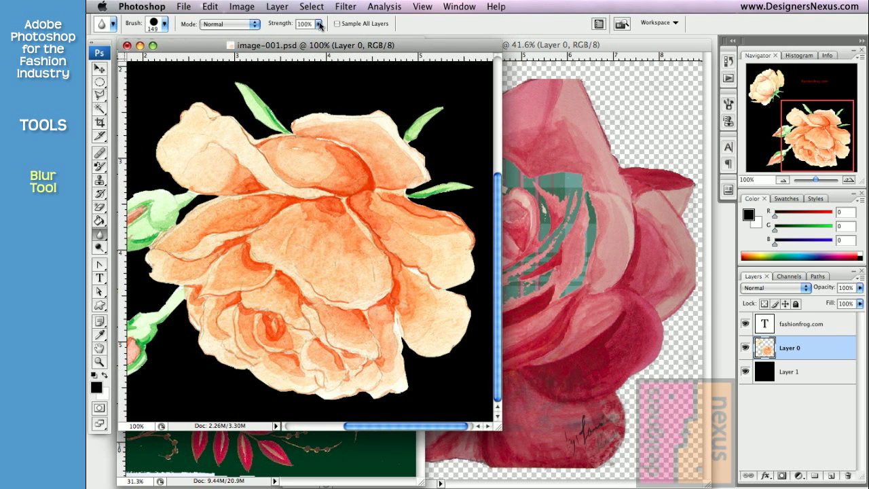
# Step: Set the Blur tool's strength to 47% and choose the hard 13 px brush, keeping Normal mode
pyautogui.click(319, 24)
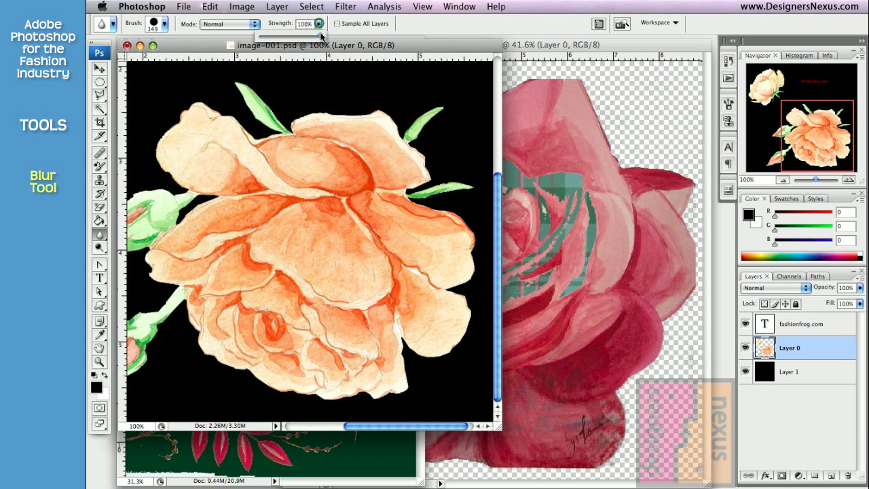
pyautogui.moveTo(322, 36); pyautogui.dragTo(289, 38)
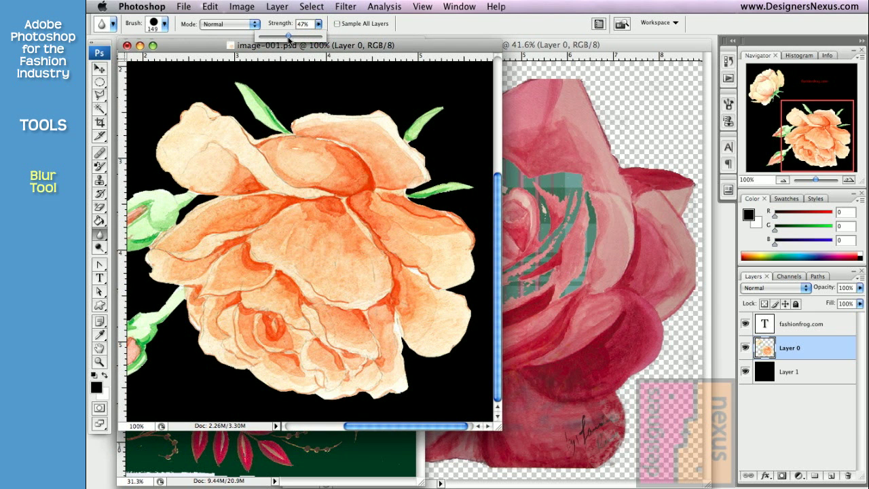
pyautogui.click(256, 24)
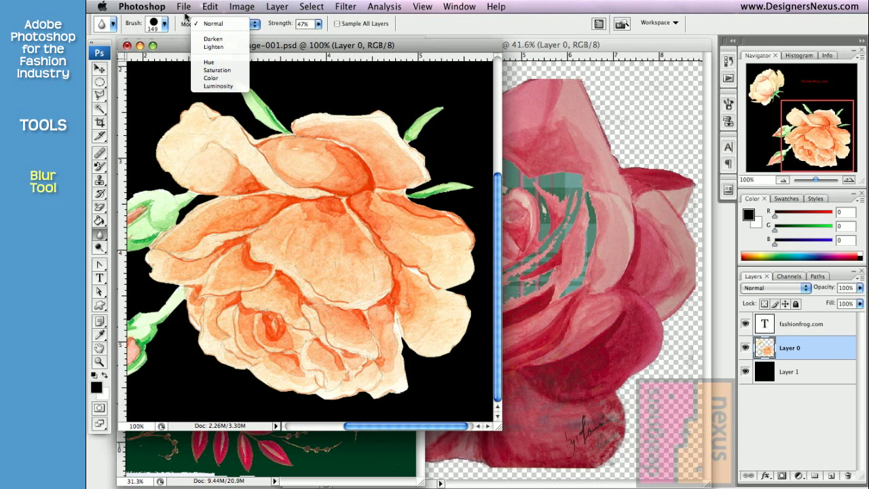
pyautogui.click(164, 24)
pyautogui.click(164, 24)
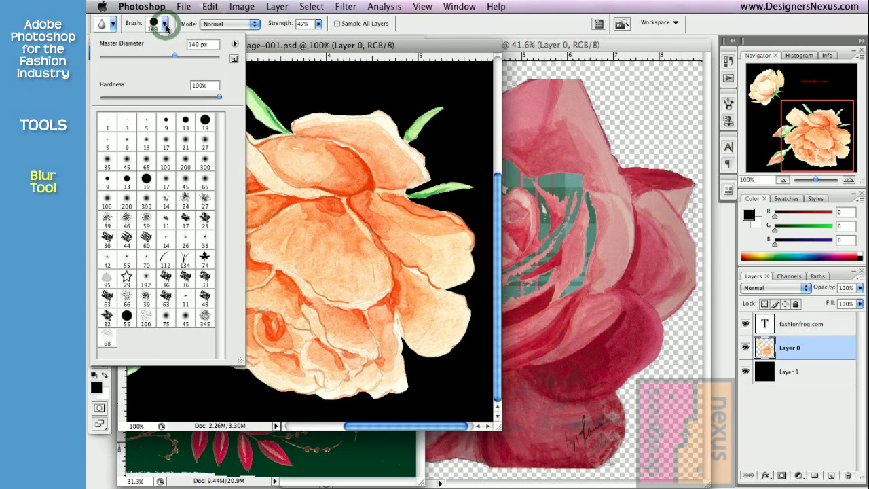
pyautogui.click(185, 123)
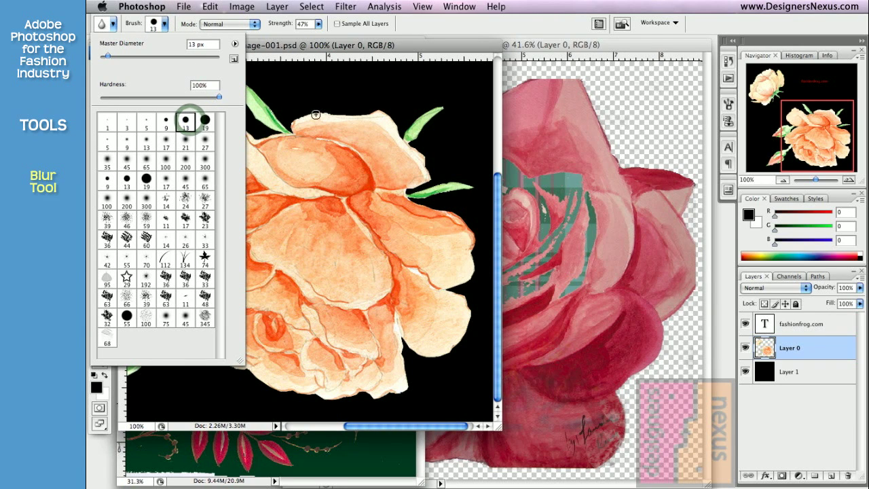
pyautogui.click(353, 48)
# Step: Soften the jagged edges of the large flower's upper petals and leaf in close-up with the Blur tool
pyautogui.click(99, 362)
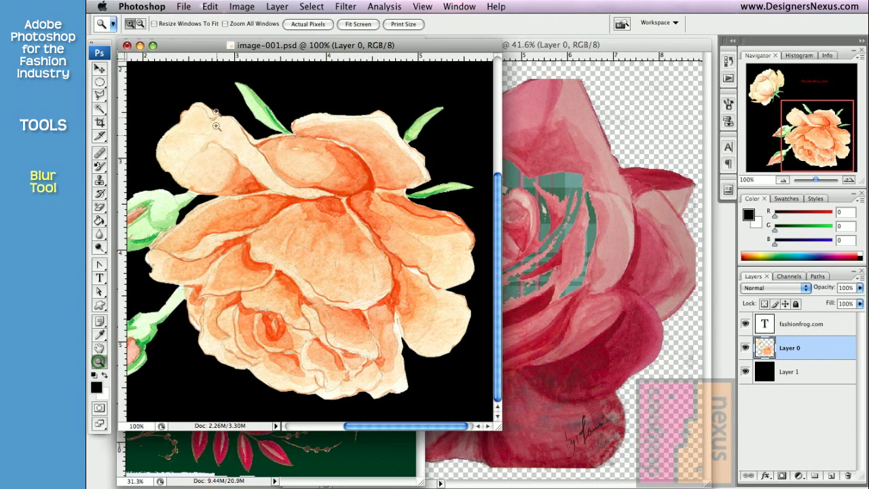
pyautogui.moveTo(216, 70)
pyautogui.mouseDown()
pyautogui.moveTo(249, 109)
pyautogui.moveTo(412, 185)
pyautogui.mouseUp()
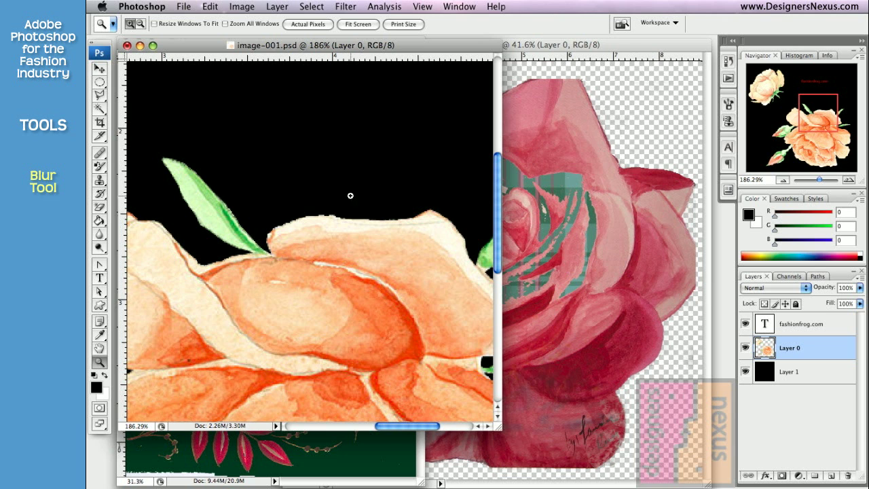
pyautogui.click(100, 235)
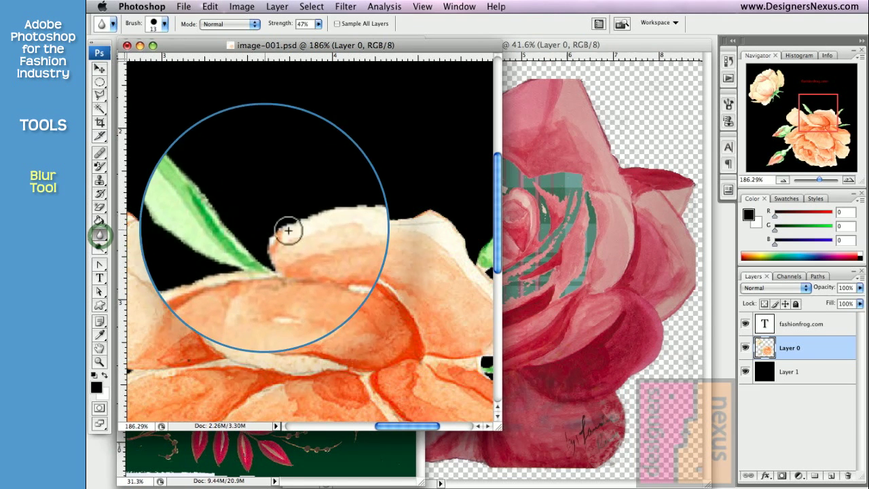
pyautogui.moveTo(305, 219)
pyautogui.mouseDown()
pyautogui.moveTo(348, 218)
pyautogui.moveTo(308, 216)
pyautogui.moveTo(367, 222)
pyautogui.moveTo(426, 208)
pyautogui.moveTo(460, 212)
pyautogui.moveTo(471, 228)
pyautogui.moveTo(458, 210)
pyautogui.moveTo(468, 263)
pyautogui.moveTo(488, 236)
pyautogui.moveTo(483, 243)
pyautogui.moveTo(439, 213)
pyautogui.moveTo(396, 207)
pyautogui.moveTo(315, 225)
pyautogui.moveTo(285, 221)
pyautogui.moveTo(270, 231)
pyautogui.moveTo(273, 256)
pyautogui.moveTo(261, 258)
pyautogui.moveTo(215, 181)
pyautogui.moveTo(165, 140)
pyautogui.moveTo(163, 163)
pyautogui.moveTo(186, 206)
pyautogui.moveTo(245, 255)
pyautogui.moveTo(207, 268)
pyautogui.moveTo(126, 211)
pyautogui.moveTo(151, 199)
pyautogui.mouseUp()
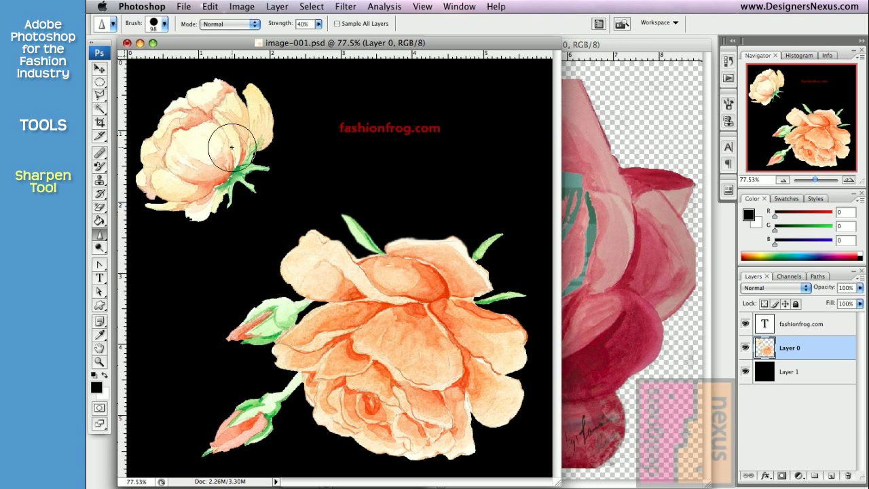
# Step: Sharpen the petals of the small cream flower and the large orange flower with the Sharpen tool
pyautogui.moveTo(212, 177)
pyautogui.mouseDown()
pyautogui.moveTo(246, 144)
pyautogui.moveTo(223, 173)
pyautogui.moveTo(218, 101)
pyautogui.moveTo(194, 116)
pyautogui.mouseUp()
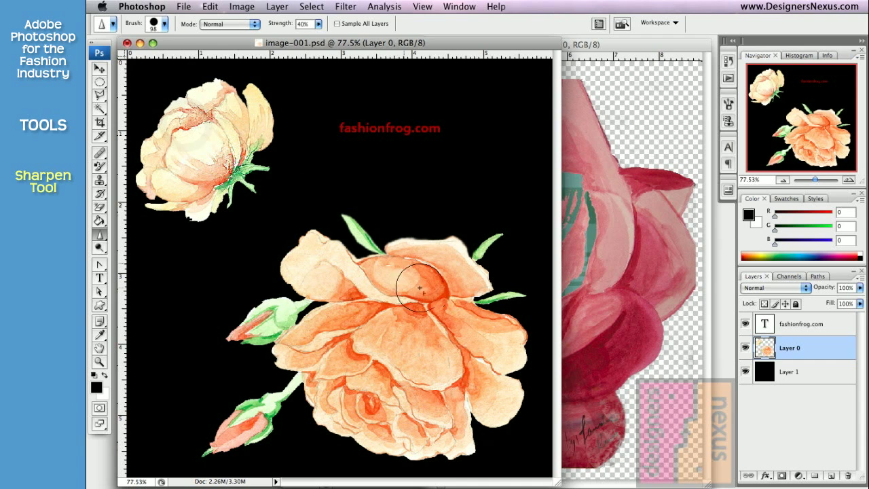
pyautogui.moveTo(430, 307)
pyautogui.mouseDown()
pyautogui.moveTo(442, 310)
pyautogui.moveTo(397, 307)
pyautogui.moveTo(351, 359)
pyautogui.moveTo(387, 362)
pyautogui.moveTo(345, 355)
pyautogui.moveTo(398, 366)
pyautogui.moveTo(389, 369)
pyautogui.moveTo(377, 309)
pyautogui.mouseUp()
pyautogui.moveTo(362, 276)
pyautogui.mouseDown()
pyautogui.moveTo(398, 301)
pyautogui.moveTo(441, 361)
pyautogui.moveTo(434, 334)
pyautogui.moveTo(354, 277)
pyautogui.moveTo(344, 287)
pyautogui.moveTo(474, 325)
pyautogui.moveTo(501, 353)
pyautogui.moveTo(374, 297)
pyautogui.moveTo(310, 307)
pyautogui.moveTo(394, 314)
pyautogui.moveTo(466, 363)
pyautogui.moveTo(346, 304)
pyautogui.moveTo(311, 327)
pyautogui.moveTo(422, 359)
pyautogui.moveTo(346, 368)
pyautogui.moveTo(305, 349)
pyautogui.moveTo(326, 383)
pyautogui.moveTo(411, 420)
pyautogui.moveTo(458, 402)
pyautogui.moveTo(348, 401)
pyautogui.moveTo(344, 440)
pyautogui.moveTo(422, 445)
pyautogui.moveTo(432, 414)
pyautogui.moveTo(346, 412)
pyautogui.moveTo(386, 454)
pyautogui.moveTo(466, 426)
pyautogui.moveTo(418, 359)
pyautogui.moveTo(411, 413)
pyautogui.moveTo(394, 433)
pyautogui.moveTo(446, 423)
pyautogui.moveTo(438, 362)
pyautogui.moveTo(429, 382)
pyautogui.moveTo(423, 360)
pyautogui.mouseUp()
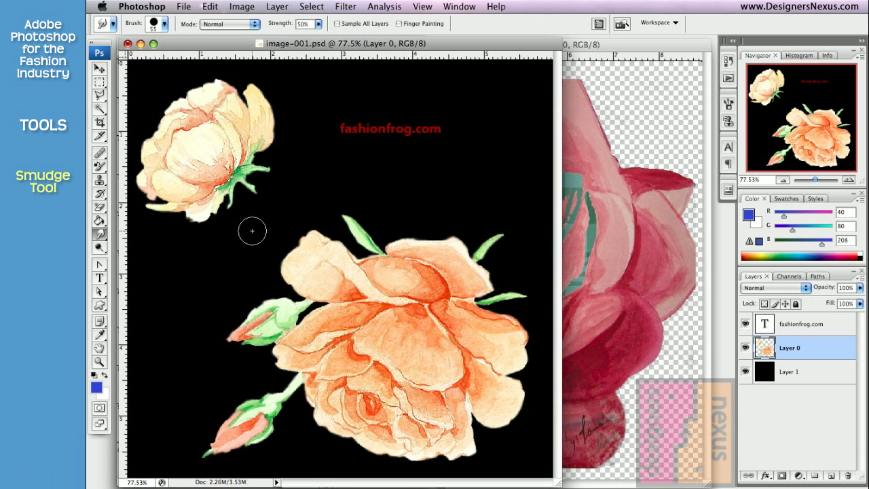
# Step: Smudge the petals of both flowers at 50% strength, and smudge the two buds with Finger Painting enabled
pyautogui.moveTo(238, 161)
pyautogui.mouseDown()
pyautogui.moveTo(217, 126)
pyautogui.moveTo(222, 182)
pyautogui.moveTo(150, 157)
pyautogui.moveTo(193, 168)
pyautogui.moveTo(212, 196)
pyautogui.moveTo(181, 197)
pyautogui.moveTo(251, 158)
pyautogui.moveTo(249, 111)
pyautogui.mouseUp()
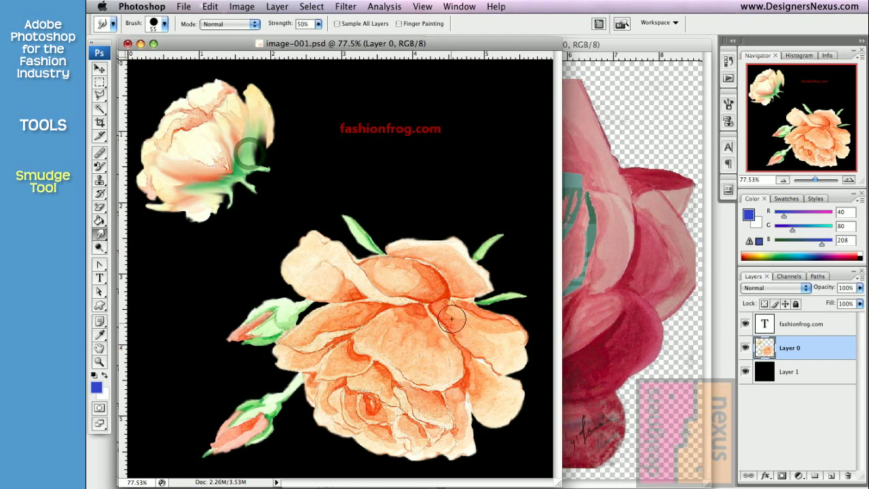
pyautogui.moveTo(441, 298)
pyautogui.mouseDown()
pyautogui.moveTo(356, 285)
pyautogui.moveTo(448, 327)
pyautogui.moveTo(455, 372)
pyautogui.moveTo(345, 338)
pyautogui.moveTo(357, 361)
pyautogui.moveTo(447, 420)
pyautogui.moveTo(374, 397)
pyautogui.moveTo(326, 377)
pyautogui.mouseUp()
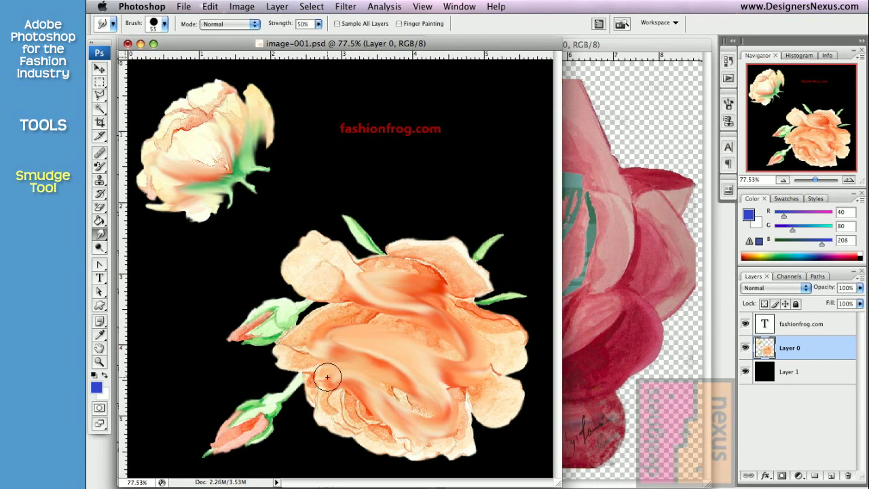
pyautogui.click(417, 25)
pyautogui.moveTo(283, 314); pyautogui.dragTo(200, 341)
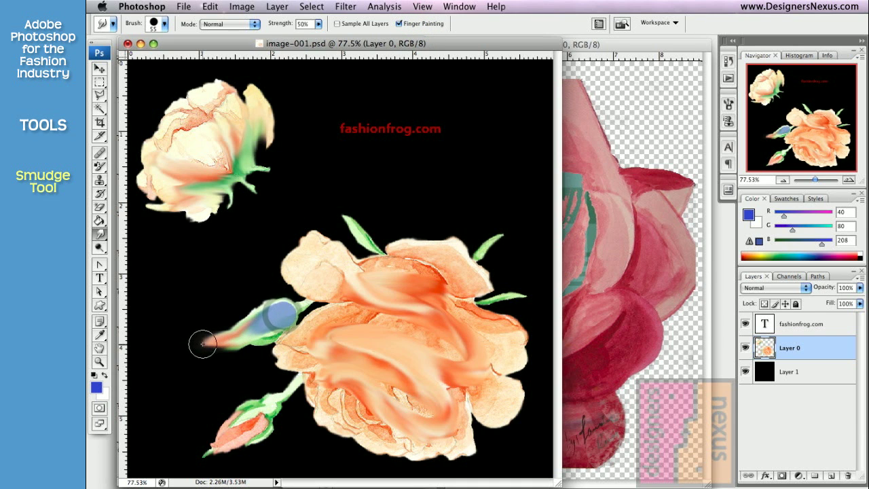
pyautogui.moveTo(258, 410); pyautogui.dragTo(184, 452)
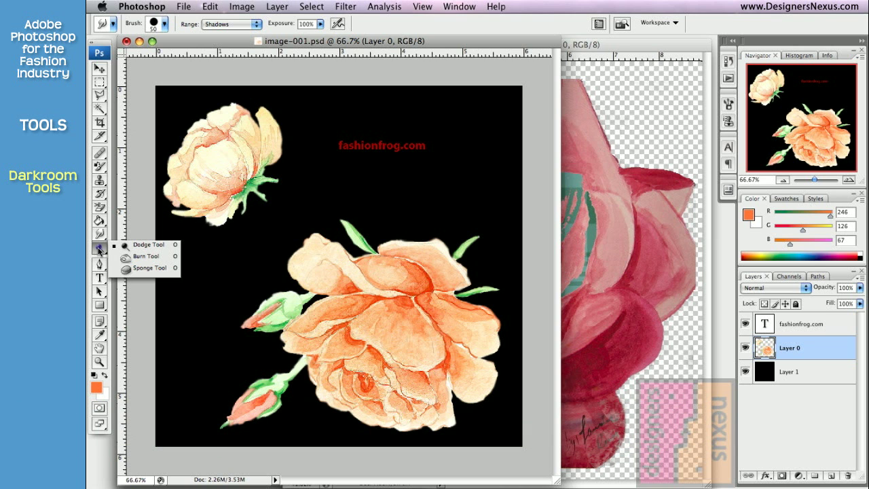
# Step: Set up the Dodge tool with the Highlights range and 100% exposure
pyautogui.click(149, 244)
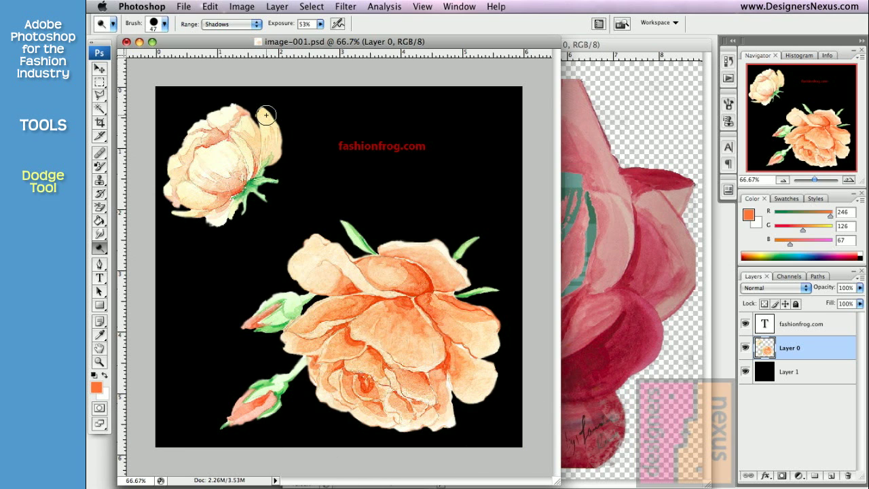
pyautogui.click(258, 24)
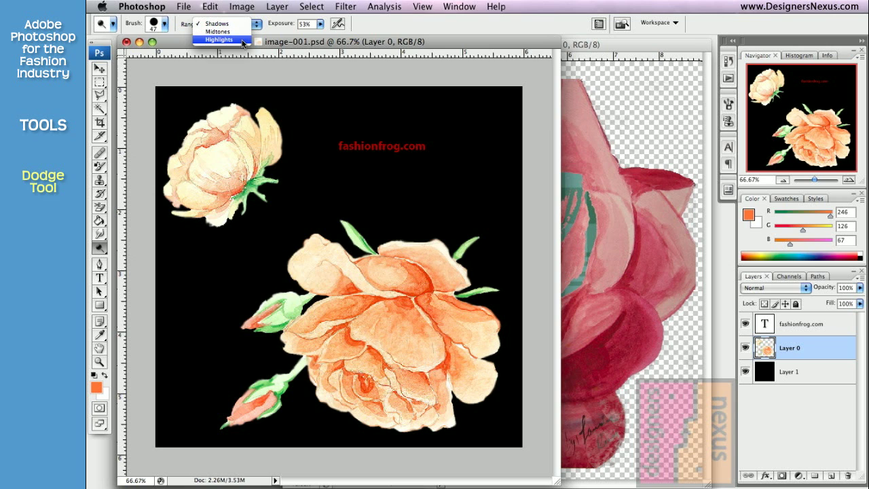
pyautogui.click(242, 40)
pyautogui.click(321, 24)
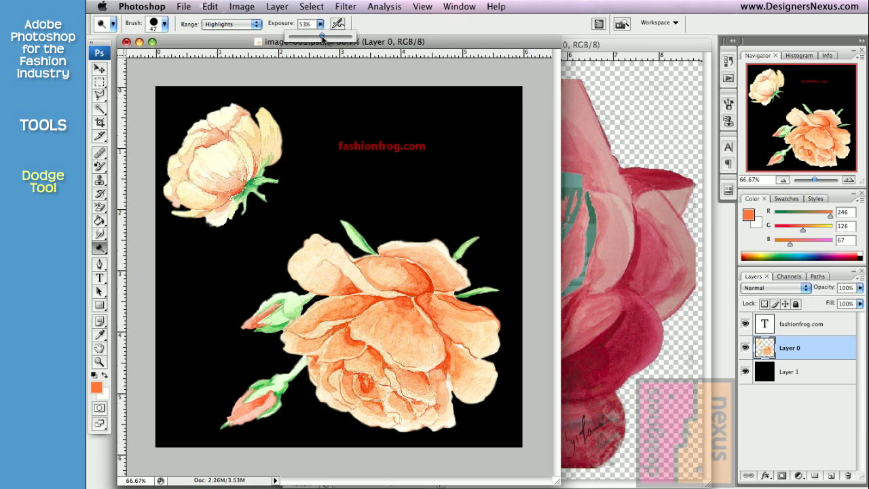
pyautogui.moveTo(314, 39); pyautogui.dragTo(324, 39)
pyautogui.click(404, 43)
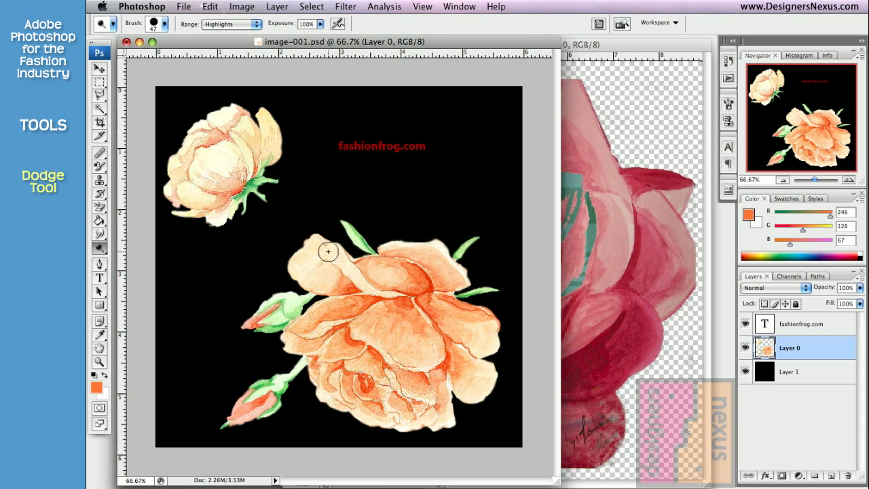
# Step: Dodge the large flower's pale upper petal, the small flower, the two upper leaves and the upper bud
pyautogui.moveTo(351, 274)
pyautogui.mouseDown()
pyautogui.moveTo(335, 250)
pyautogui.moveTo(319, 248)
pyautogui.moveTo(303, 256)
pyautogui.moveTo(307, 276)
pyautogui.mouseUp()
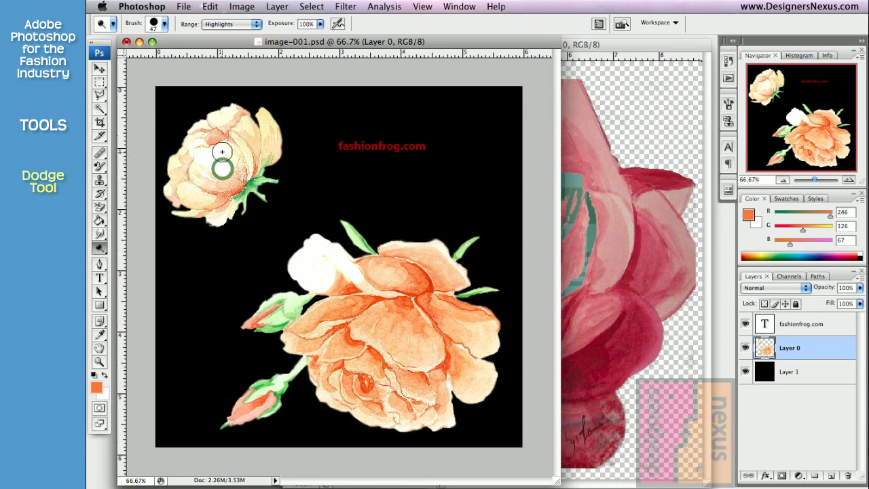
pyautogui.moveTo(222, 152)
pyautogui.mouseDown()
pyautogui.moveTo(195, 175)
pyautogui.moveTo(197, 203)
pyautogui.moveTo(179, 194)
pyautogui.moveTo(237, 118)
pyautogui.moveTo(188, 123)
pyautogui.moveTo(167, 160)
pyautogui.mouseUp()
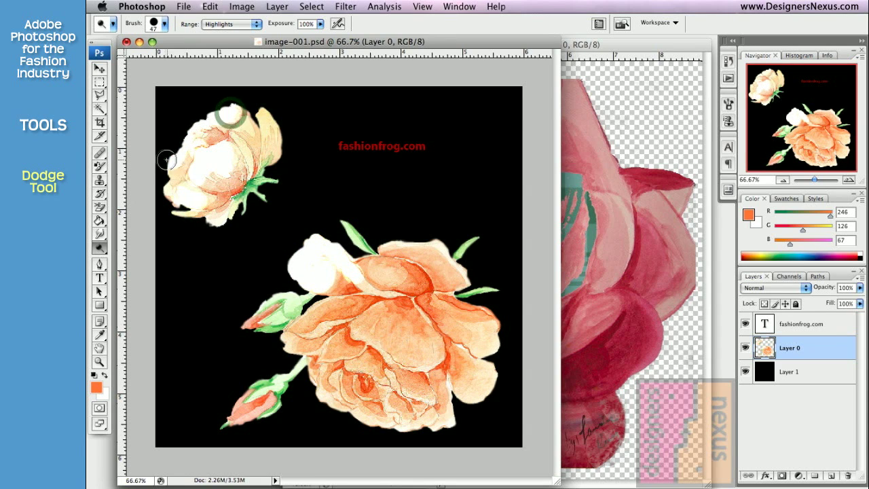
pyautogui.click(248, 219)
pyautogui.moveTo(363, 244); pyautogui.dragTo(345, 219)
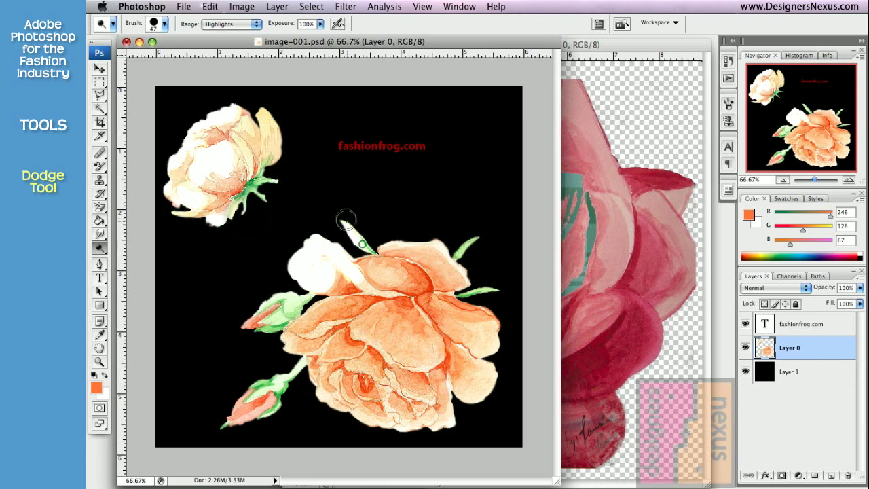
pyautogui.moveTo(468, 252); pyautogui.dragTo(487, 244)
pyautogui.moveTo(293, 298)
pyautogui.mouseDown()
pyautogui.moveTo(305, 267)
pyautogui.moveTo(297, 305)
pyautogui.mouseUp()
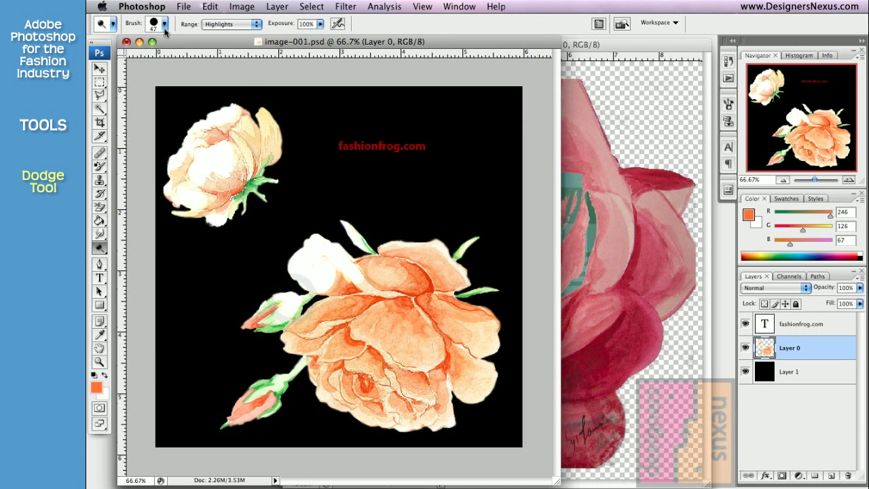
# Step: Dodge highlights along the large flower's petal edges and the lower bud's stem with the hard 19 px brush
pyautogui.click(164, 24)
pyautogui.click(204, 121)
pyautogui.click(296, 53)
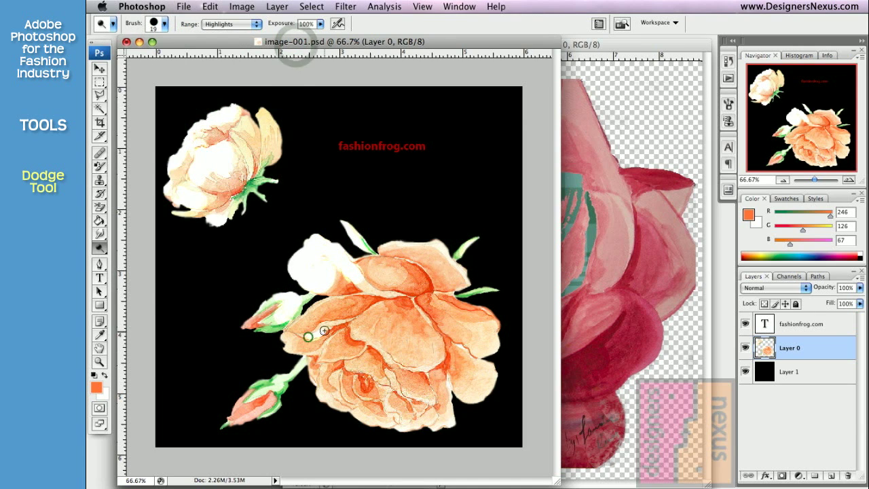
pyautogui.click(293, 333)
pyautogui.moveTo(303, 363); pyautogui.dragTo(276, 384)
pyautogui.moveTo(311, 383)
pyautogui.mouseDown()
pyautogui.moveTo(404, 426)
pyautogui.moveTo(451, 417)
pyautogui.mouseUp()
pyautogui.moveTo(389, 374); pyautogui.dragTo(424, 402)
pyautogui.click(337, 371)
pyautogui.click(353, 337)
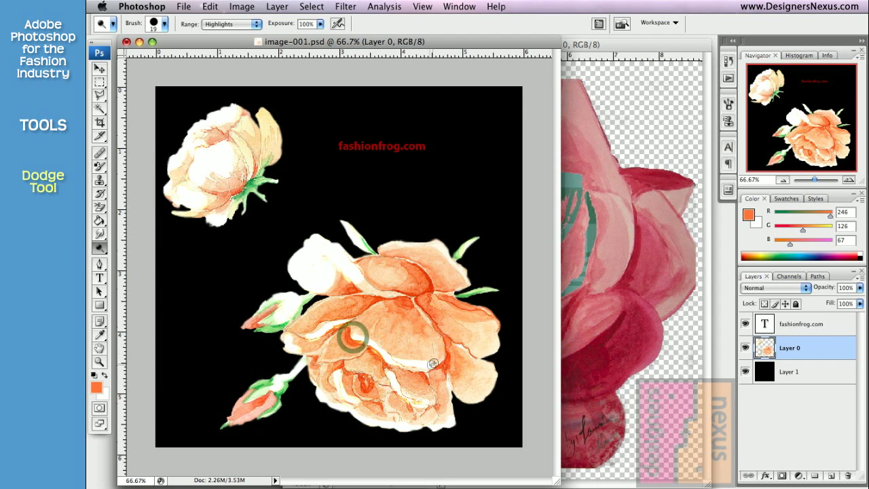
pyautogui.click(494, 329)
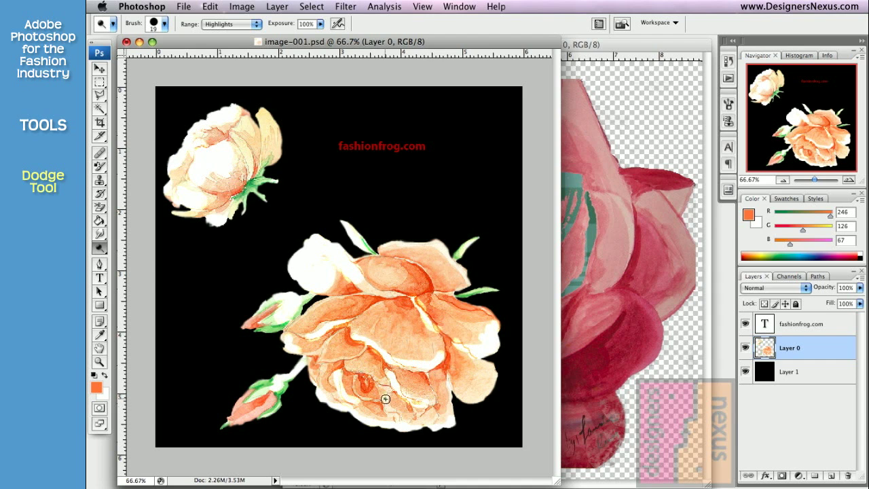
# Step: Darken the inner petal folds of the large and small flowers with the Burn tool in the Midtones range
pyautogui.moveTo(99, 248); pyautogui.dragTo(129, 256)
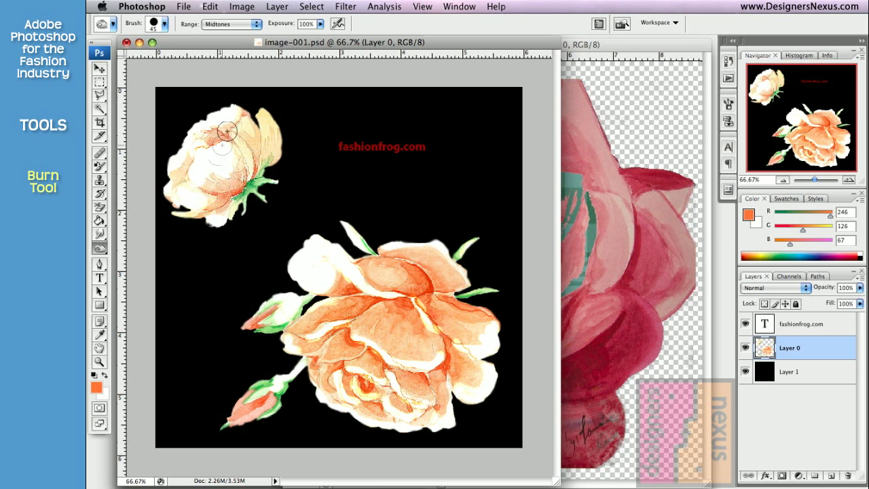
pyautogui.click(257, 26)
pyautogui.click(255, 25)
pyautogui.moveTo(425, 288)
pyautogui.mouseDown()
pyautogui.moveTo(407, 270)
pyautogui.moveTo(394, 290)
pyautogui.mouseUp()
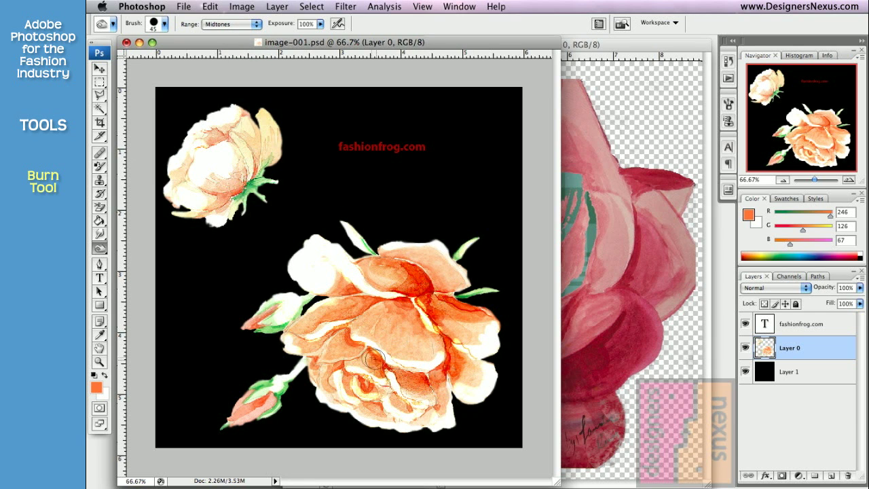
pyautogui.moveTo(374, 360); pyautogui.dragTo(335, 338)
pyautogui.moveTo(354, 290); pyautogui.dragTo(353, 289)
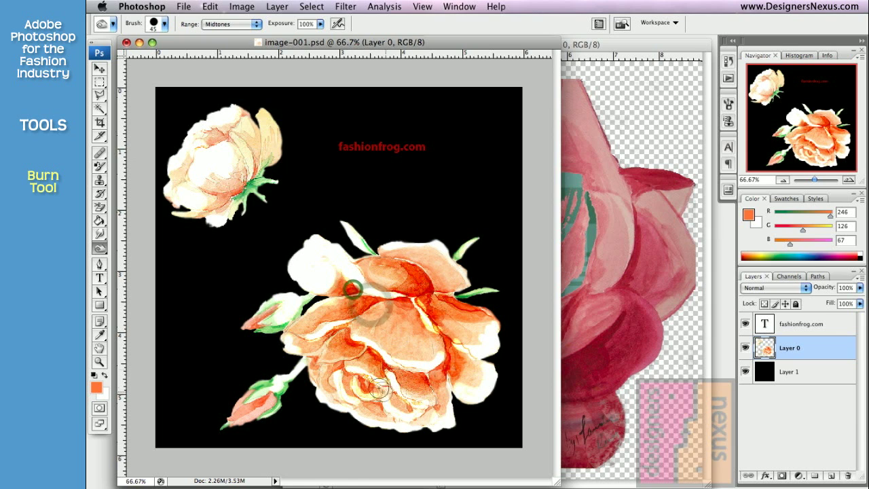
pyautogui.moveTo(365, 391)
pyautogui.mouseDown()
pyautogui.moveTo(322, 370)
pyautogui.moveTo(397, 372)
pyautogui.moveTo(440, 386)
pyautogui.mouseUp()
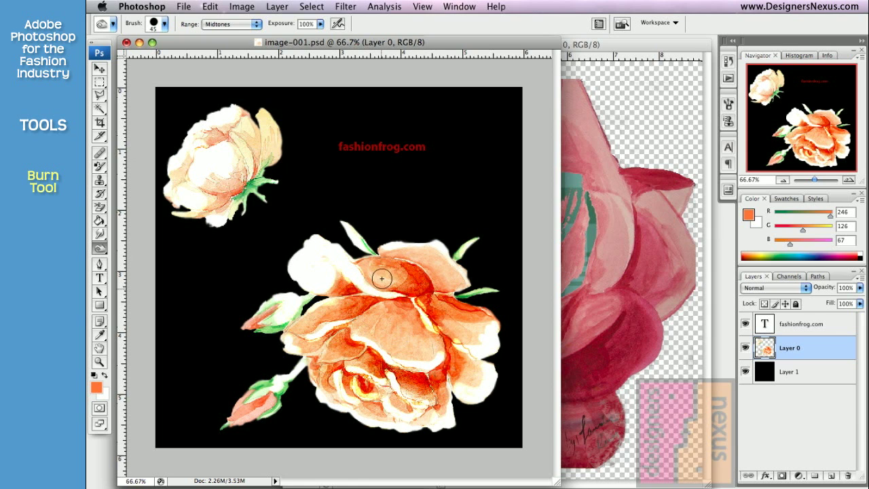
pyautogui.moveTo(241, 180)
pyautogui.mouseDown()
pyautogui.moveTo(255, 162)
pyautogui.moveTo(222, 204)
pyautogui.moveTo(262, 156)
pyautogui.mouseUp()
# Step: Saturate the small flower, the two buds, the large flower's petals and the upper leaf with the Sponge tool at 100% flow
pyautogui.click(100, 247)
pyautogui.moveTo(101, 253); pyautogui.dragTo(124, 271)
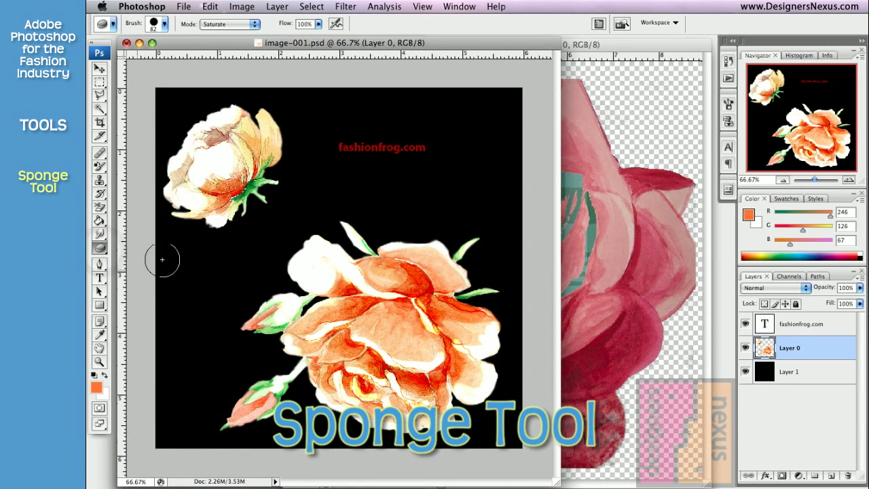
pyautogui.click(255, 26)
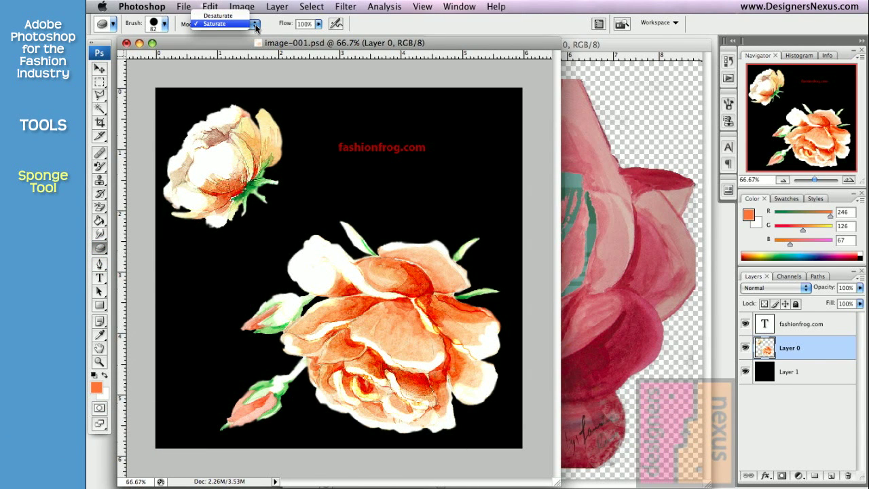
pyautogui.click(256, 25)
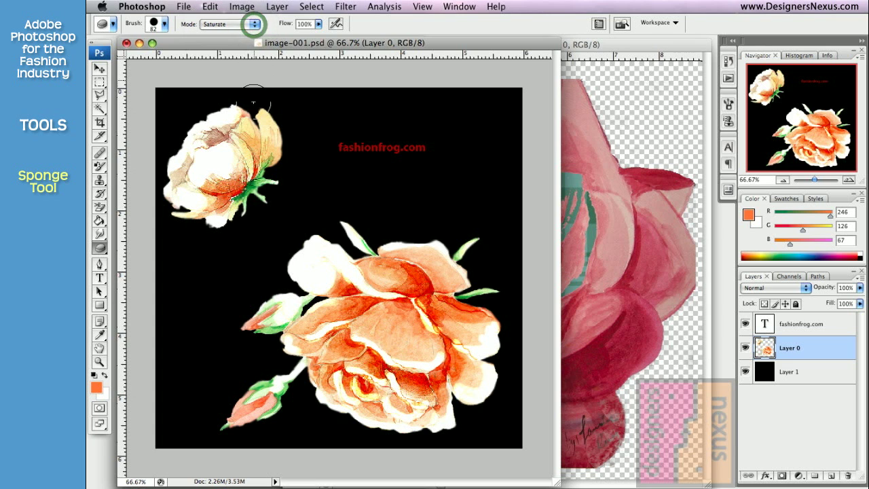
pyautogui.moveTo(249, 178); pyautogui.dragTo(223, 191)
pyautogui.moveTo(287, 307); pyautogui.dragTo(256, 339)
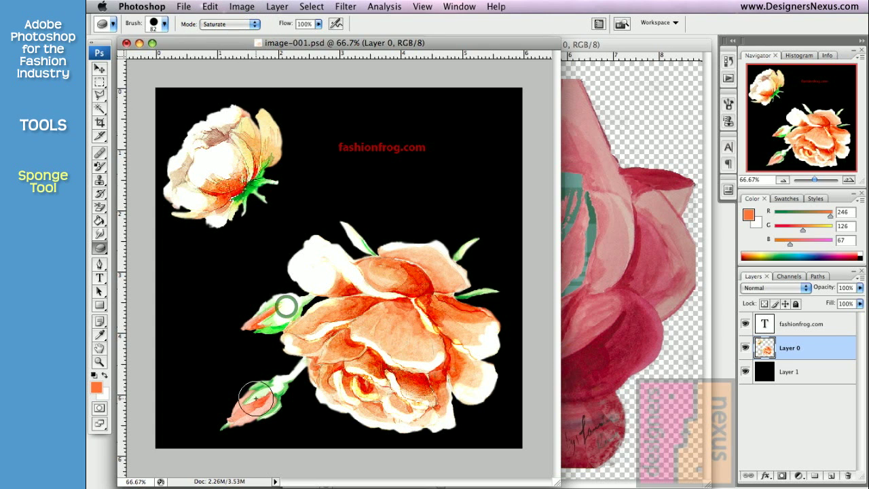
pyautogui.moveTo(257, 398); pyautogui.dragTo(270, 399)
pyautogui.click(350, 304)
pyautogui.click(435, 392)
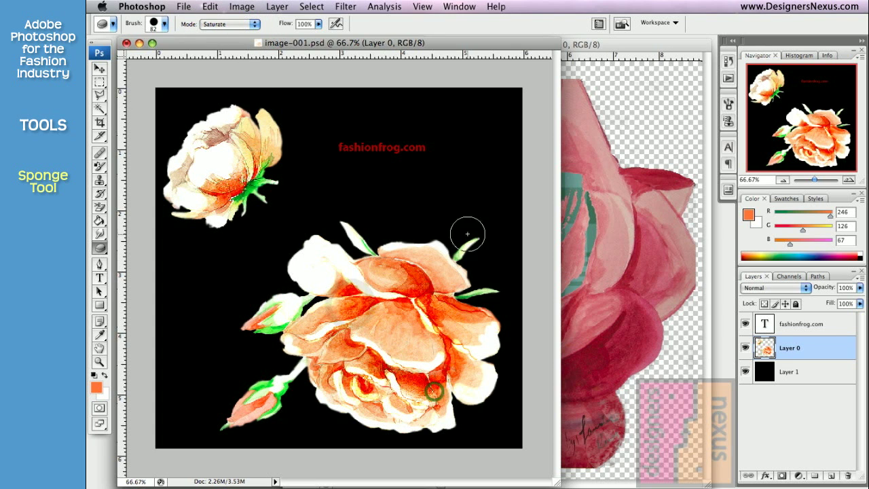
pyautogui.click(468, 236)
# Step: Desaturate the small flower, both buds and the large flower's petals with the Sponge tool in Desaturate mode
pyautogui.click(254, 26)
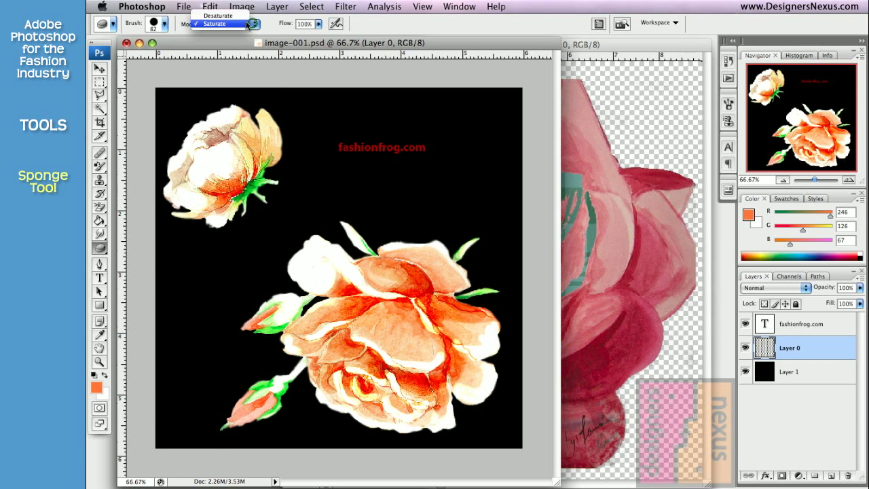
pyautogui.click(231, 14)
pyautogui.moveTo(239, 158)
pyautogui.mouseDown()
pyautogui.moveTo(213, 128)
pyautogui.moveTo(219, 146)
pyautogui.moveTo(187, 195)
pyautogui.moveTo(193, 157)
pyautogui.mouseUp()
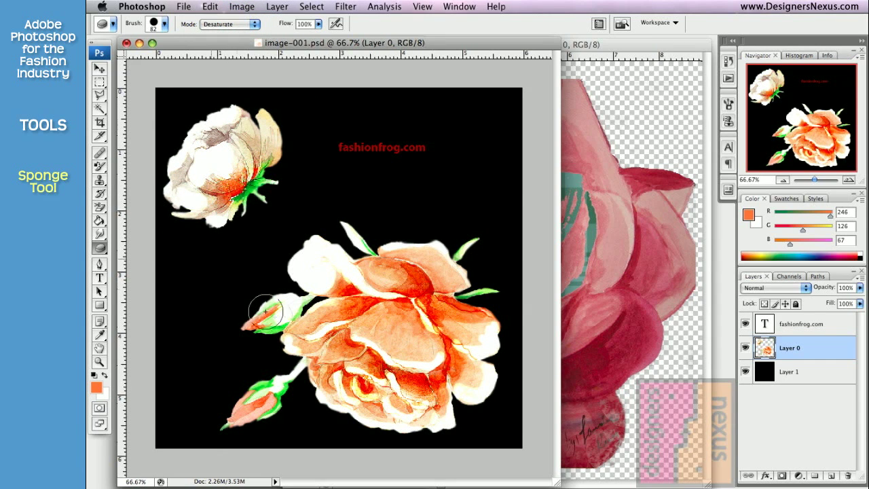
pyautogui.moveTo(266, 313)
pyautogui.mouseDown()
pyautogui.moveTo(322, 291)
pyautogui.moveTo(323, 353)
pyautogui.moveTo(393, 399)
pyautogui.moveTo(441, 380)
pyautogui.mouseUp()
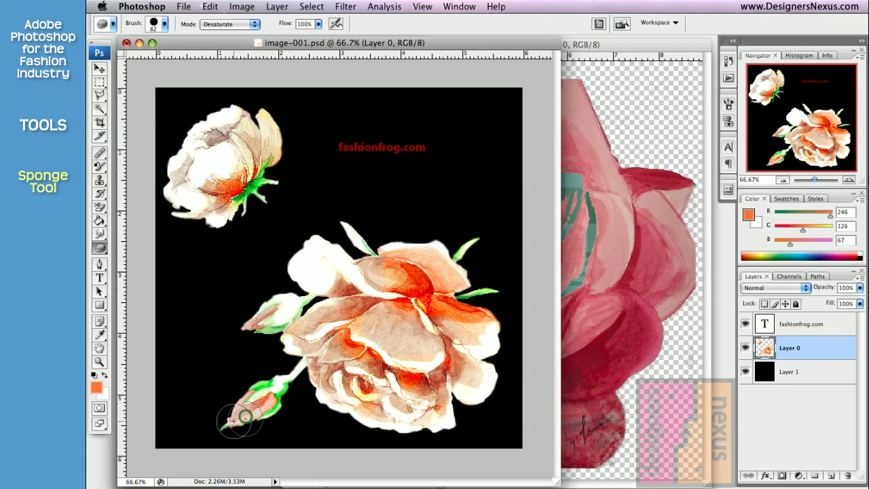
pyautogui.moveTo(263, 399)
pyautogui.mouseDown()
pyautogui.moveTo(235, 402)
pyautogui.moveTo(258, 397)
pyautogui.moveTo(262, 315)
pyautogui.moveTo(267, 323)
pyautogui.mouseUp()
pyautogui.moveTo(183, 206)
pyautogui.mouseDown()
pyautogui.moveTo(242, 119)
pyautogui.moveTo(226, 131)
pyautogui.moveTo(246, 139)
pyautogui.moveTo(233, 123)
pyautogui.mouseUp()
pyautogui.moveTo(377, 409)
pyautogui.mouseDown()
pyautogui.moveTo(331, 363)
pyautogui.moveTo(329, 379)
pyautogui.moveTo(301, 348)
pyautogui.moveTo(384, 411)
pyautogui.moveTo(393, 394)
pyautogui.moveTo(360, 368)
pyautogui.mouseUp()
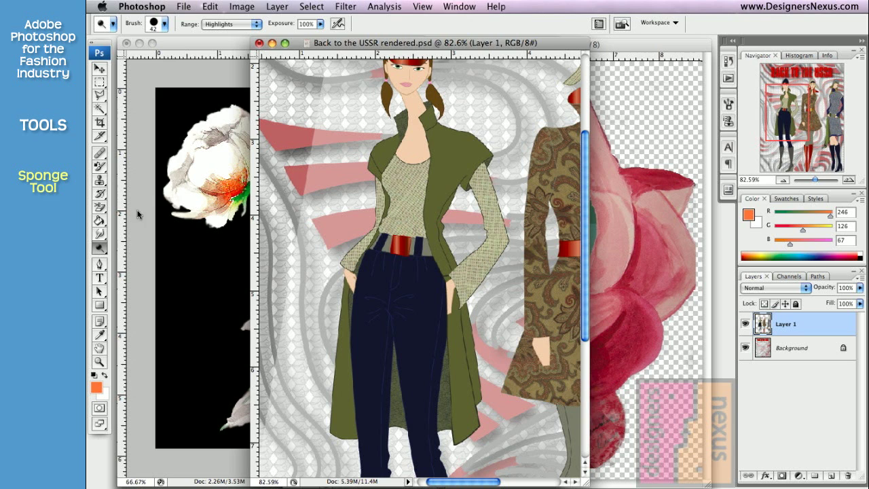
# Step: In Back to the USSR rendered.psd, dodge the chest of the first figure's top and coat using the Shadows range and 36% exposure
pyautogui.click(256, 24)
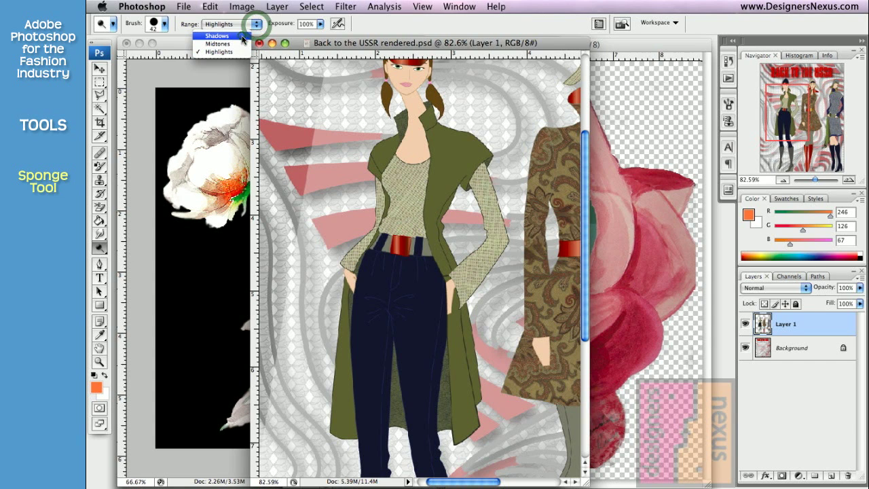
pyautogui.click(243, 36)
pyautogui.moveTo(321, 24); pyautogui.dragTo(283, 39)
pyautogui.click(348, 43)
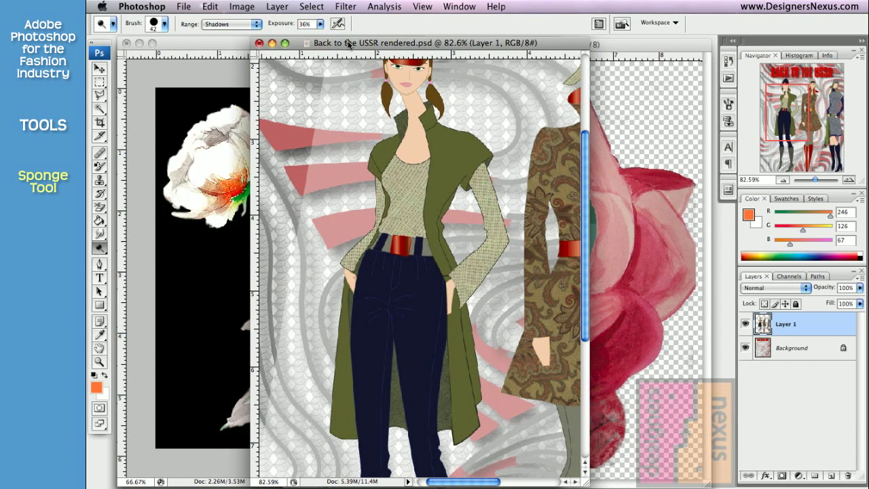
pyautogui.moveTo(397, 157)
pyautogui.mouseDown()
pyautogui.moveTo(442, 168)
pyautogui.moveTo(391, 177)
pyautogui.moveTo(448, 167)
pyautogui.moveTo(393, 176)
pyautogui.mouseUp()
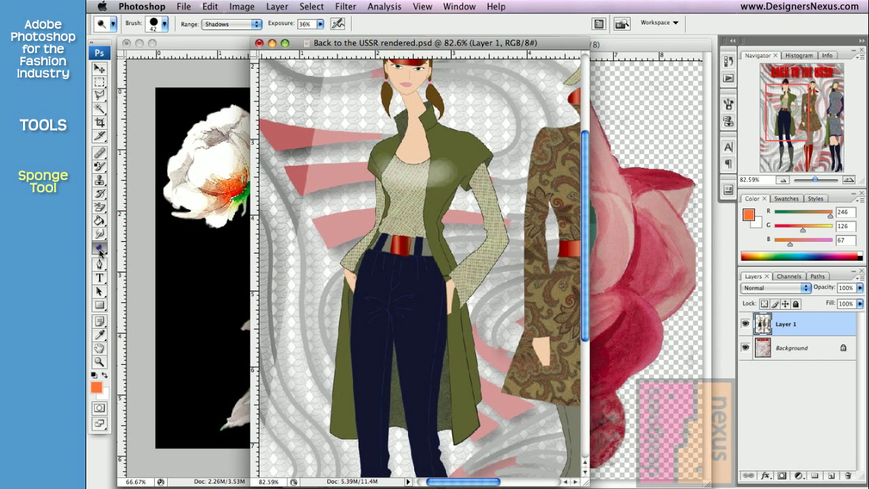
# Step: Darken the green coat's front edge with the Burn tool in the Highlights range at a reduced exposure
pyautogui.moveTo(100, 251); pyautogui.dragTo(139, 254)
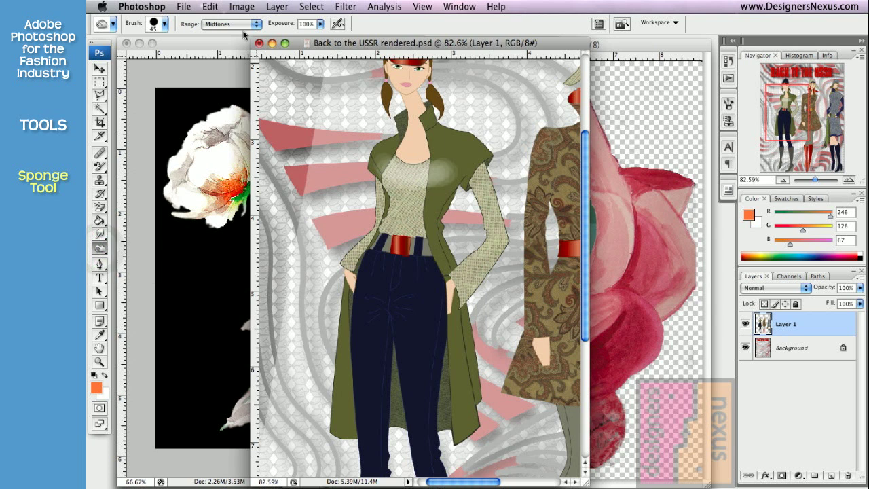
pyautogui.click(256, 27)
pyautogui.click(237, 31)
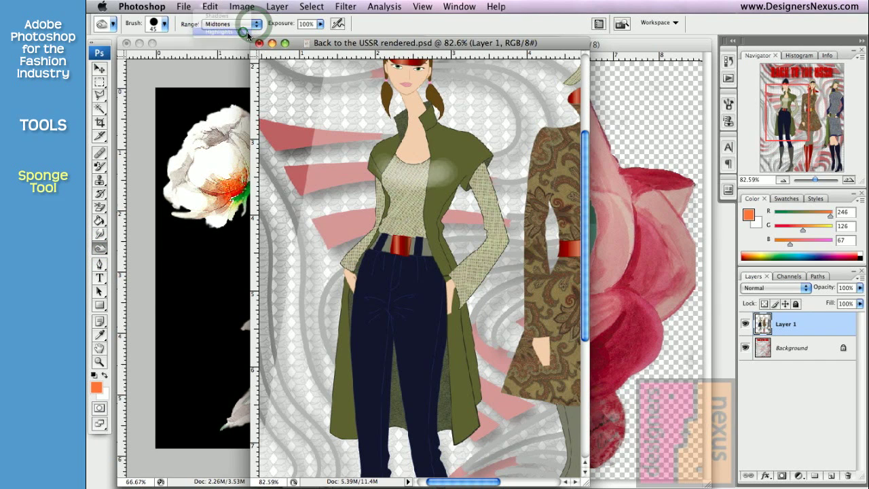
pyautogui.moveTo(319, 29); pyautogui.dragTo(287, 40)
pyautogui.moveTo(439, 189)
pyautogui.mouseDown()
pyautogui.moveTo(435, 236)
pyautogui.moveTo(445, 265)
pyautogui.moveTo(438, 192)
pyautogui.moveTo(462, 345)
pyautogui.mouseUp()
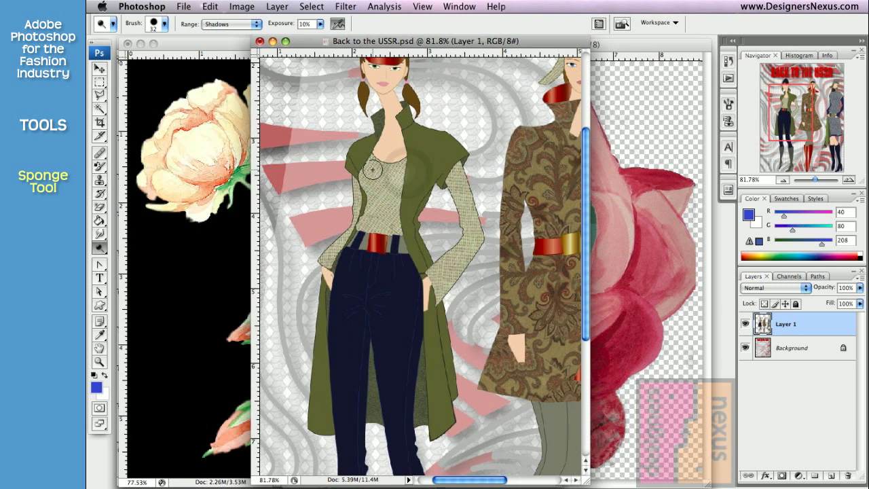
# Step: In Back to the USSR.psd, dodge the first figure's coat, top and trouser legs with small brushes at 10% exposure in the Shadows range
pyautogui.rightClick(382, 148)
pyautogui.press('Escape')
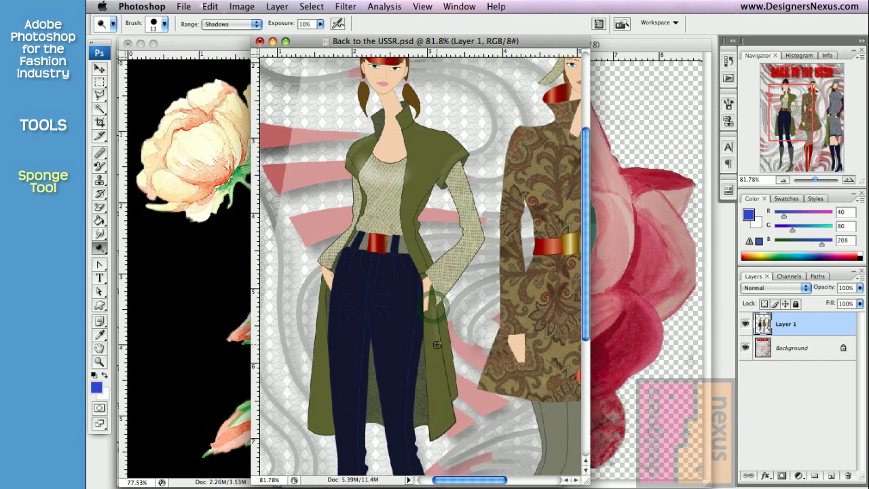
pyautogui.moveTo(325, 289); pyautogui.dragTo(319, 435)
pyautogui.rightClick(384, 158)
pyautogui.moveTo(396, 175); pyautogui.dragTo(410, 175)
pyautogui.moveTo(346, 258); pyautogui.dragTo(348, 448)
pyautogui.moveTo(386, 265); pyautogui.dragTo(397, 461)
# Step: Lighten the first figure's patterned sleeve with the Dodge tool, using a 19 px brush at 10% exposure
pyautogui.click(732, 40)
pyautogui.click(704, 153)
pyautogui.click(732, 40)
pyautogui.rightClick(456, 248)
pyautogui.moveTo(476, 172); pyautogui.dragTo(472, 172)
pyautogui.click(305, 39)
pyautogui.moveTo(443, 271); pyautogui.dragTo(458, 192)
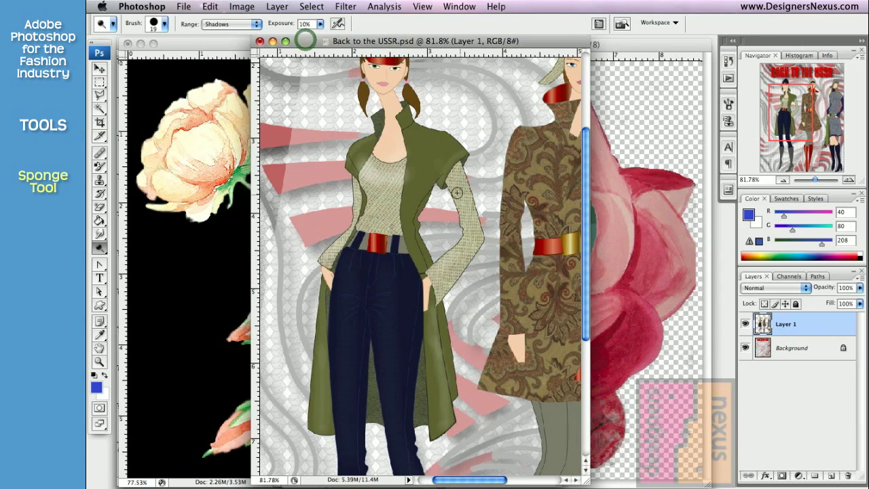
# Step: Shade the green coat's lower edge with the Burn tool in the Highlights range, using a 16 px brush at 7% exposure
pyautogui.click(355, 140)
pyautogui.click(320, 23)
pyautogui.moveTo(313, 39); pyautogui.dragTo(309, 39)
pyautogui.hotkey('shift', 'o')
pyautogui.rightClick(369, 184)
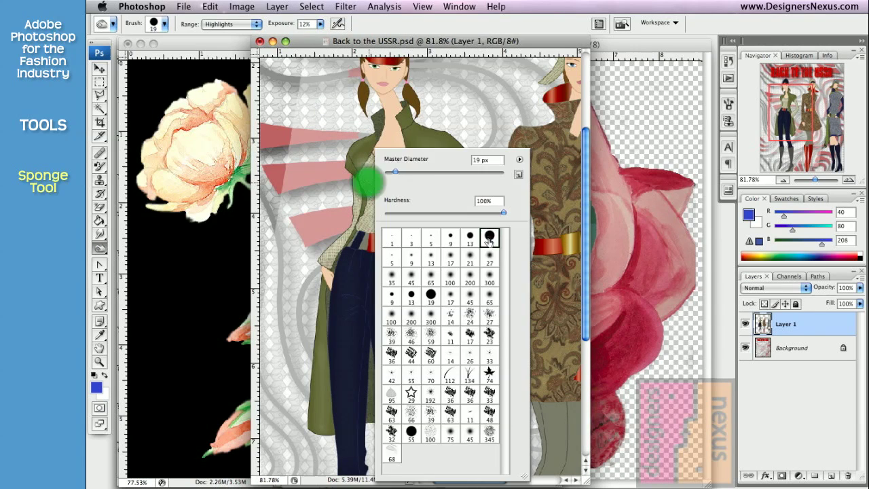
pyautogui.moveTo(398, 170); pyautogui.dragTo(392, 170)
pyautogui.click(319, 24)
pyautogui.moveTo(314, 39); pyautogui.dragTo(311, 39)
pyautogui.rightClick(456, 165)
pyautogui.moveTo(493, 172); pyautogui.dragTo(488, 172)
pyautogui.moveTo(450, 370); pyautogui.dragTo(436, 292)
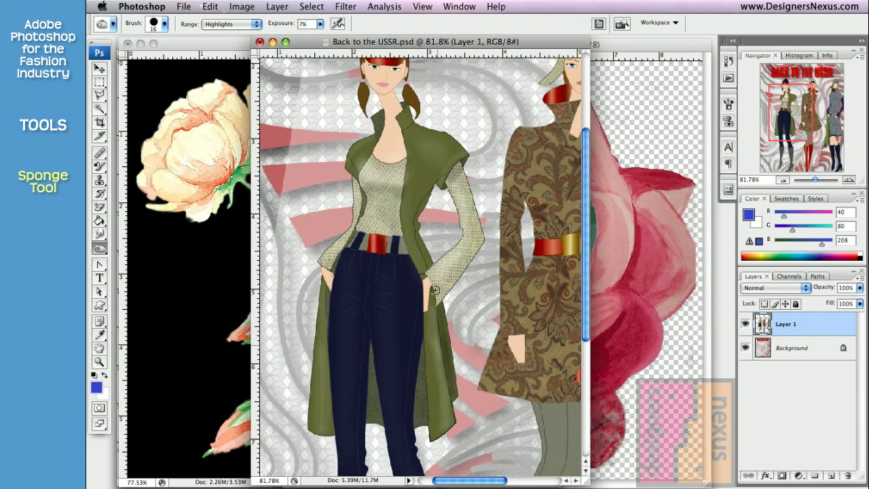
# Step: Burn along the coat's front opening with a smaller brush and raise the exposure to 10%
pyautogui.rightClick(480, 231)
pyautogui.moveTo(512, 172); pyautogui.dragTo(508, 172)
pyautogui.moveTo(413, 193); pyautogui.dragTo(422, 243)
pyautogui.moveTo(319, 24); pyautogui.dragTo(320, 36)
pyautogui.click(325, 90)
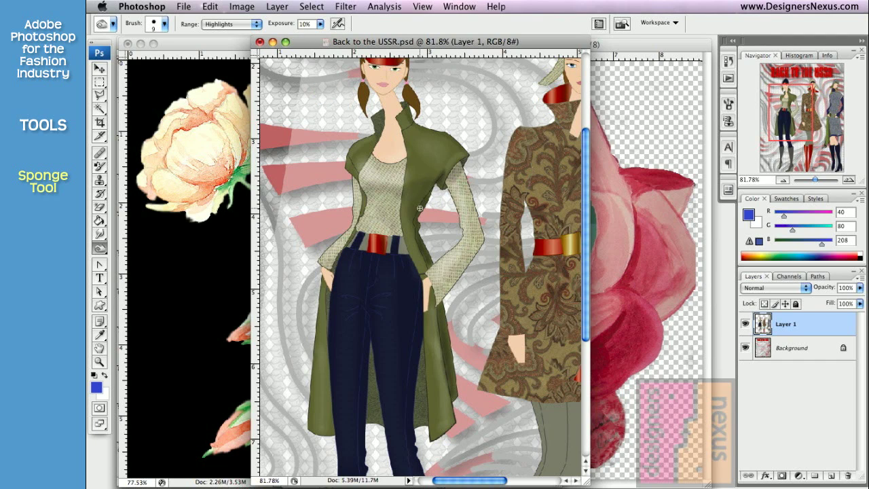
# Step: Darken the navy trousers' inner leg with a 28 px Burn brush
pyautogui.rightClick(332, 83)
pyautogui.moveTo(351, 106); pyautogui.dragTo(363, 106)
pyautogui.click(274, 212)
pyautogui.moveTo(374, 364); pyautogui.dragTo(375, 419)
# Step: Burn soft shading into the trousers with adjusted brush sizes and the exposure lowered to 3%
pyautogui.rightClick(471, 94)
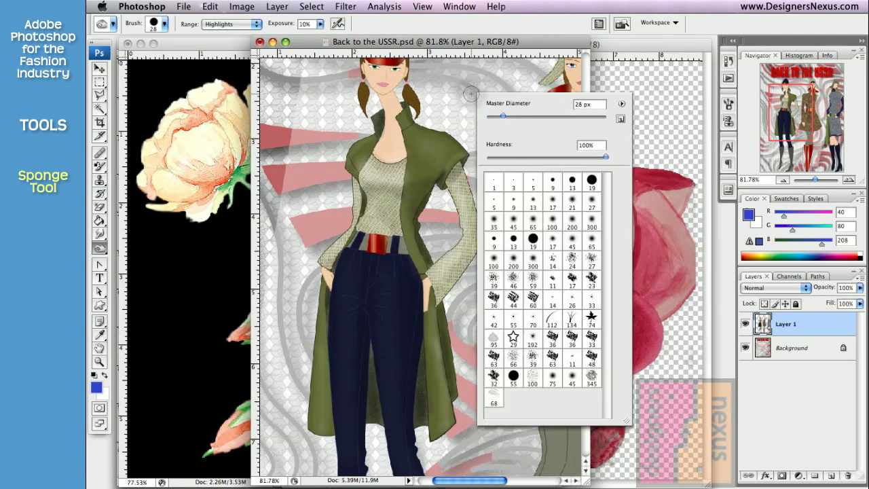
pyautogui.click(372, 253)
pyautogui.moveTo(503, 116)
pyautogui.mouseDown()
pyautogui.moveTo(490, 116)
pyautogui.moveTo(497, 116)
pyautogui.mouseUp()
pyautogui.press('0')
pyautogui.press('3')
pyautogui.rightClick(467, 91)
pyautogui.click(588, 178)
pyautogui.click(316, 95)
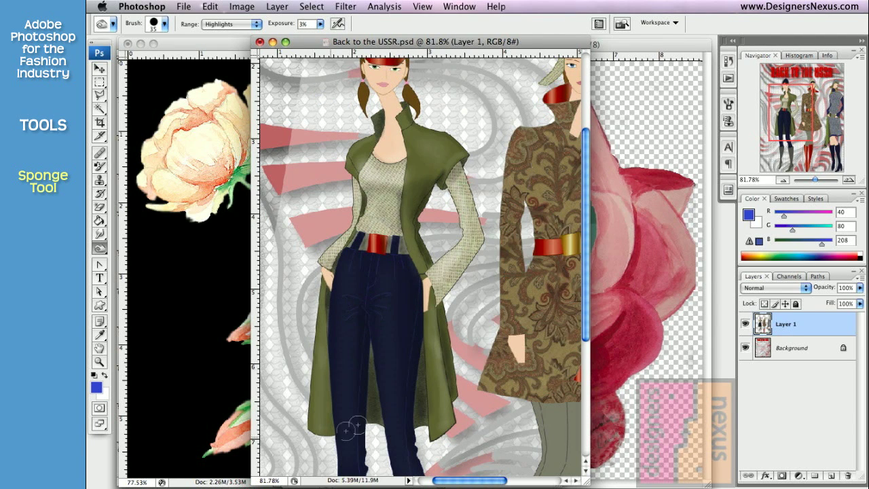
# Step: Switch to the History Brush tool and compare Snapshot 1 with Snapshot 4 in the document's history
pyautogui.press('y')
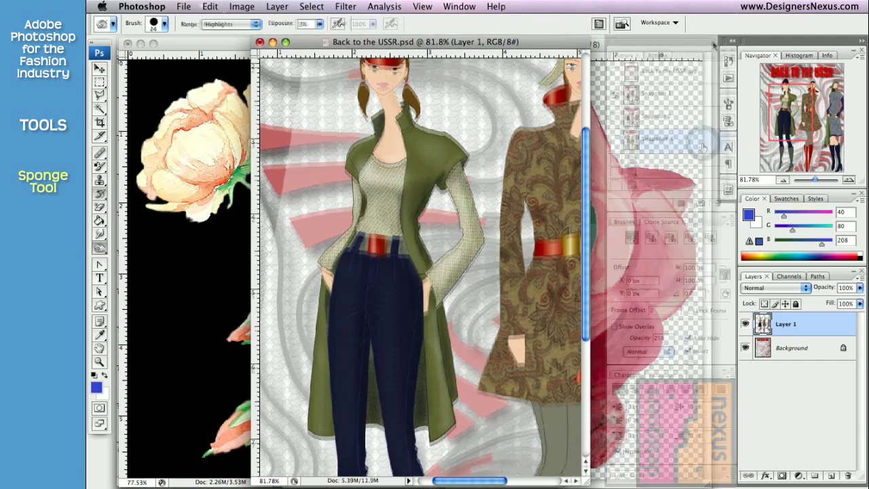
pyautogui.click(703, 147)
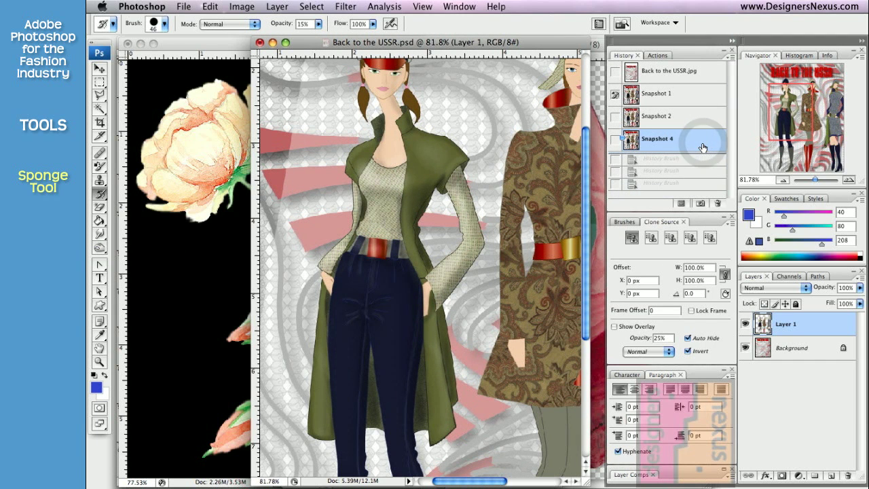
pyautogui.click(677, 95)
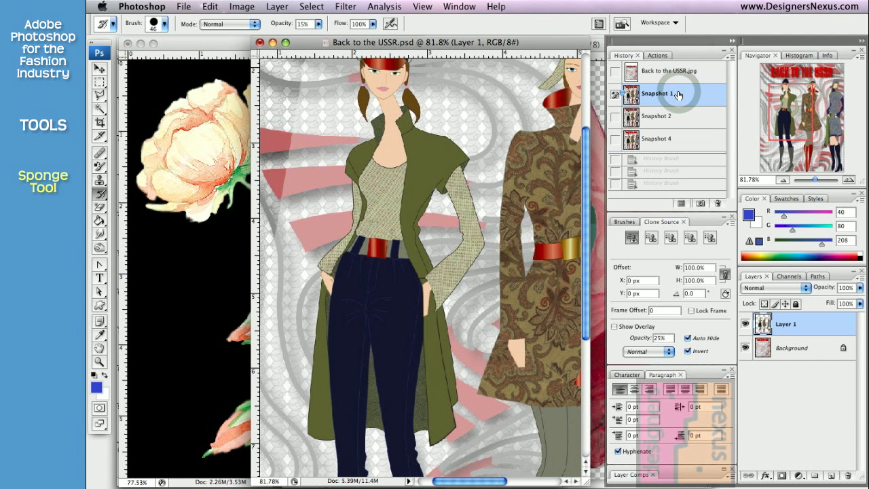
pyautogui.click(693, 139)
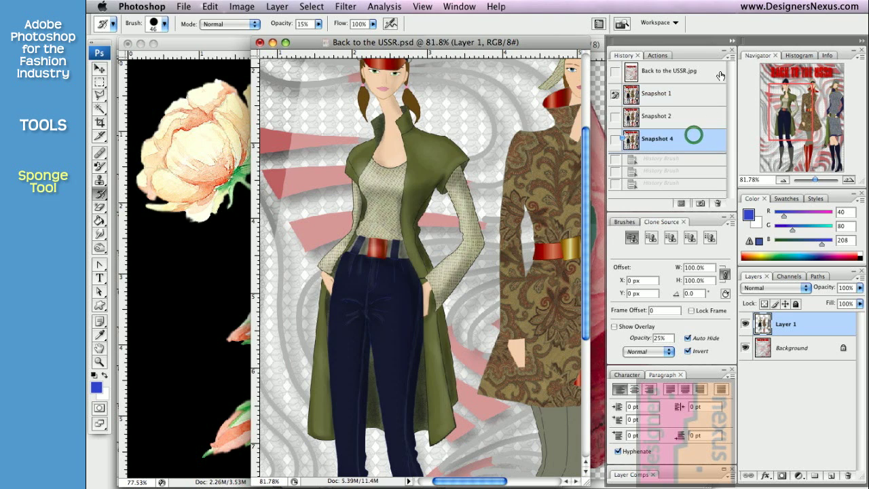